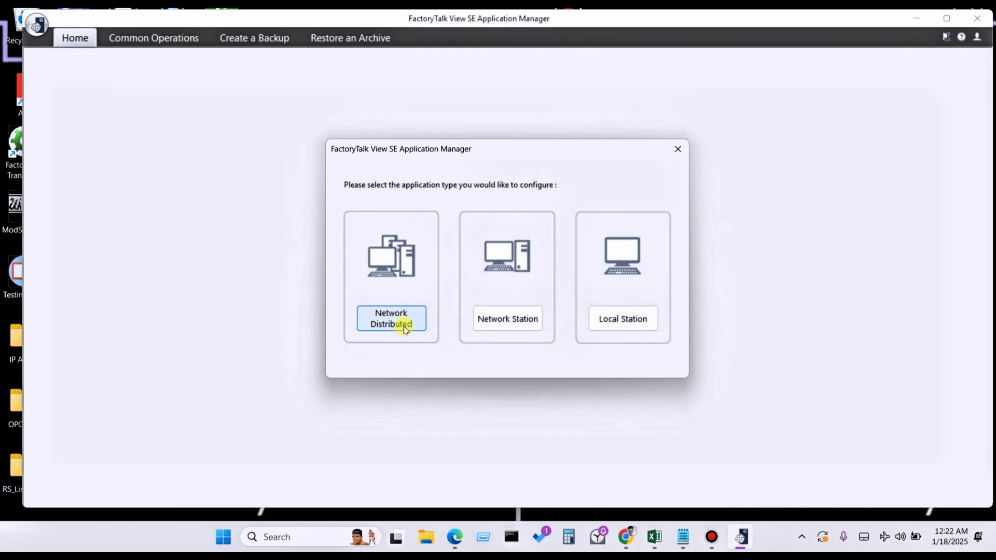
Select Local Station, then review the Restore, Backup and Common activity log entries
click(596, 321)
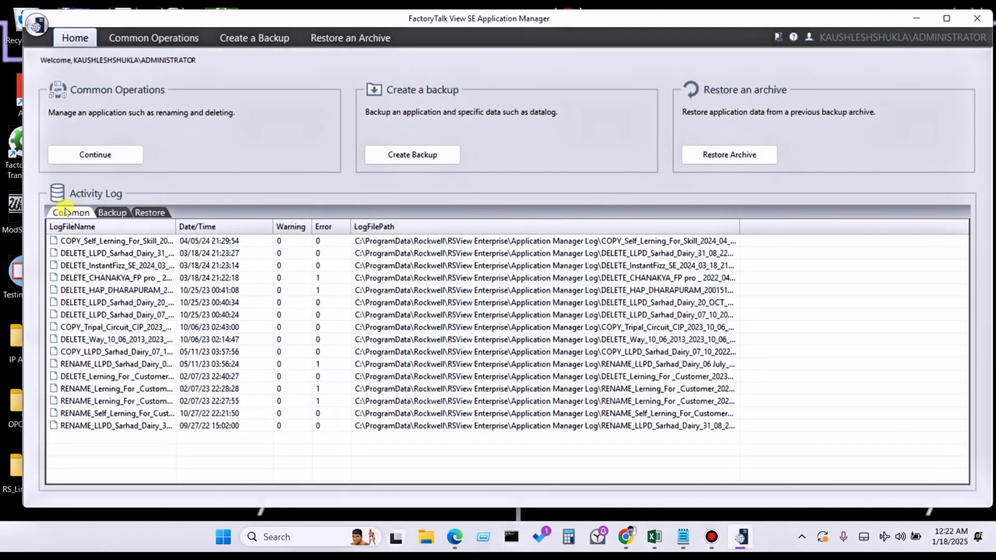
click(149, 213)
click(112, 215)
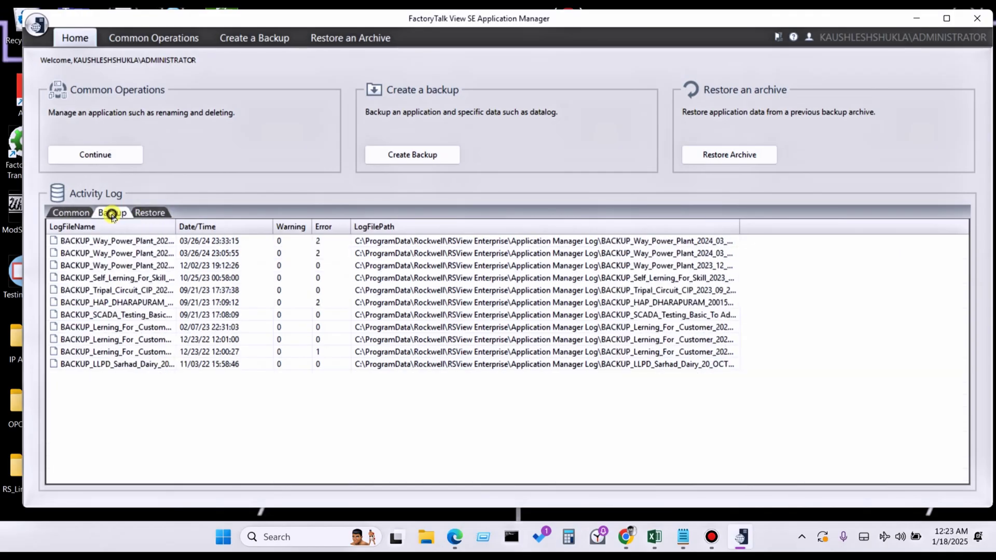
click(82, 213)
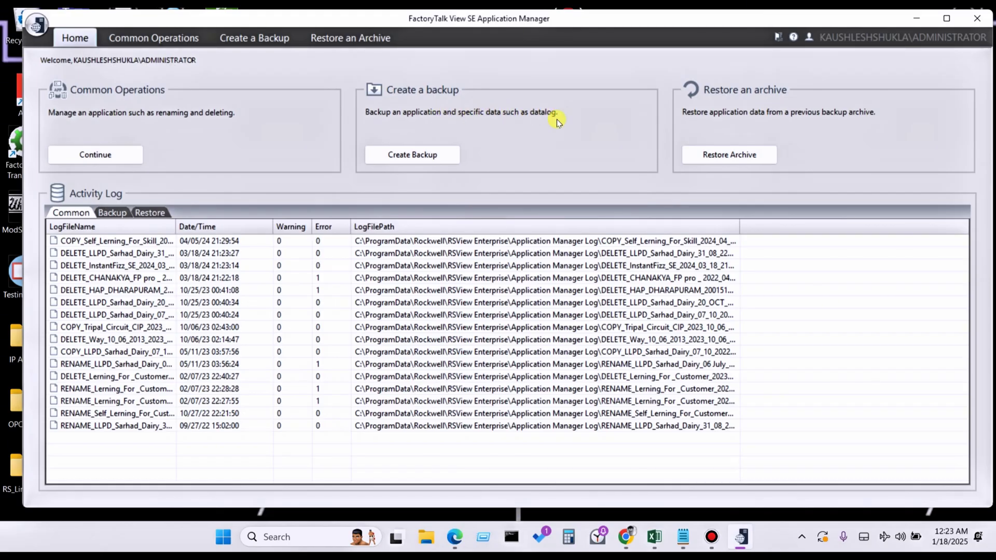
Begin a new backup with For _Youtube_Lerning and its HMI Server entry selected
click(412, 155)
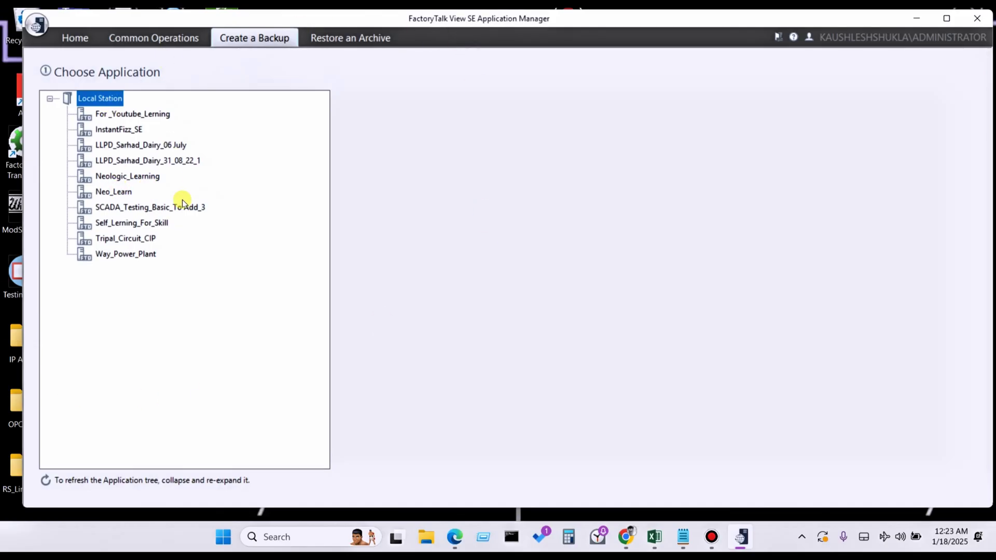
click(123, 114)
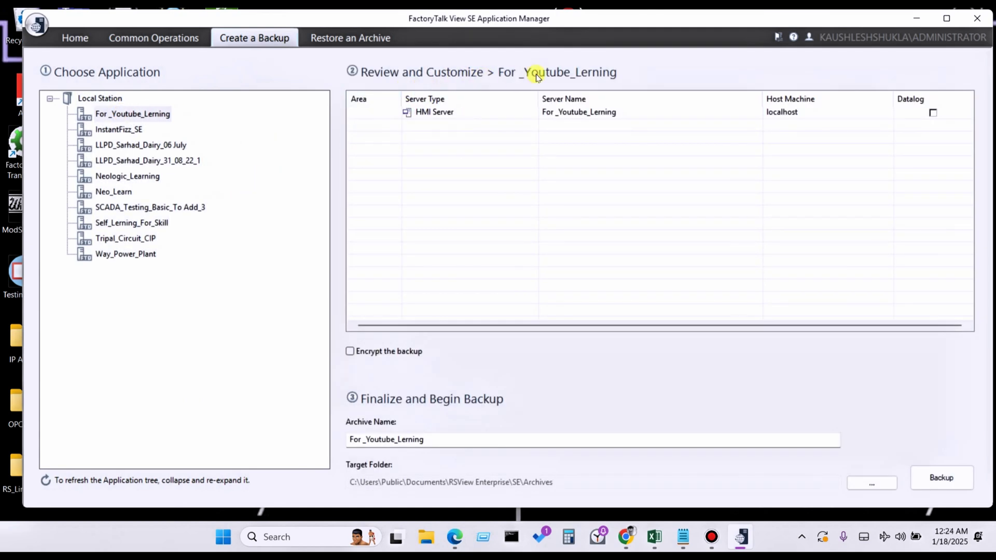
click(447, 112)
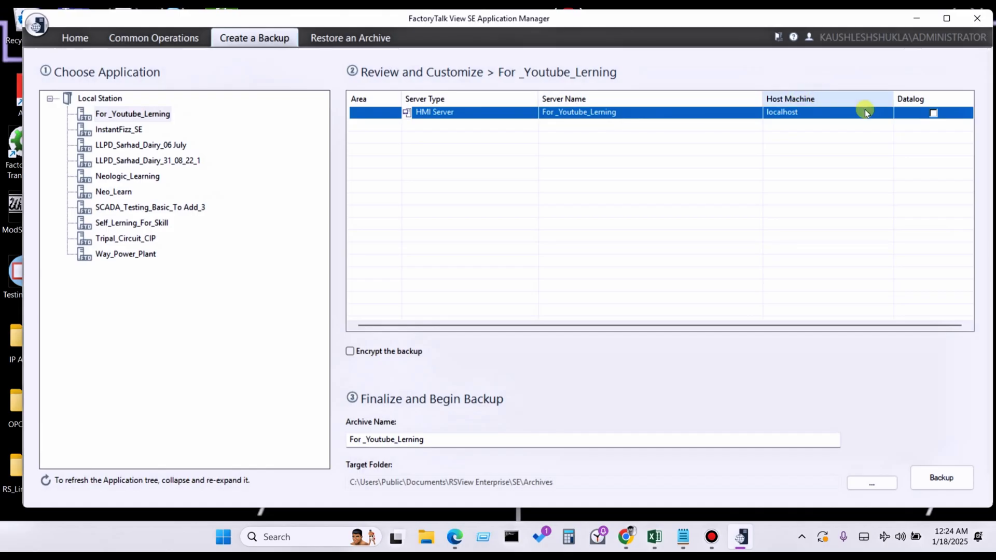
Include the HMI Server datalog and enable backup encryption, leaving both password fields empty
click(932, 113)
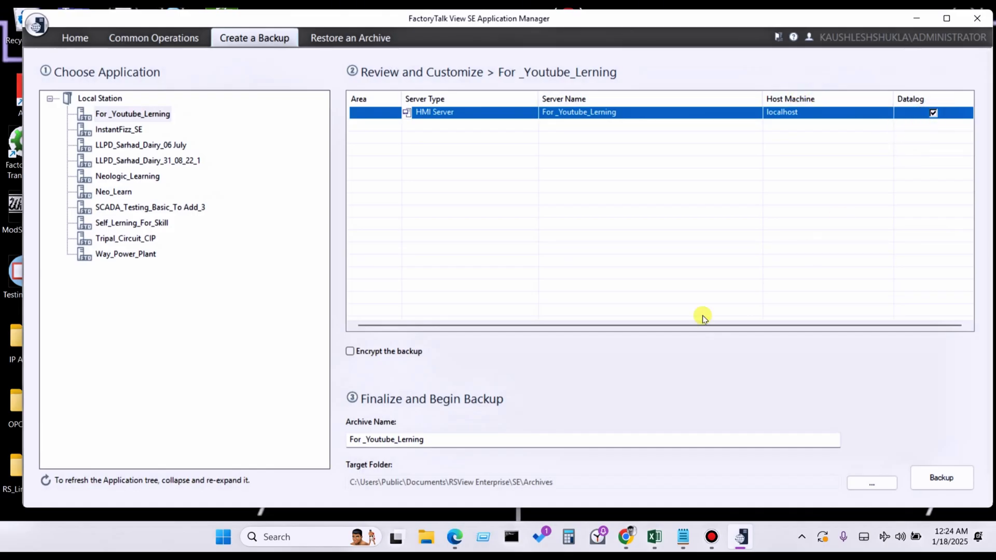
click(351, 351)
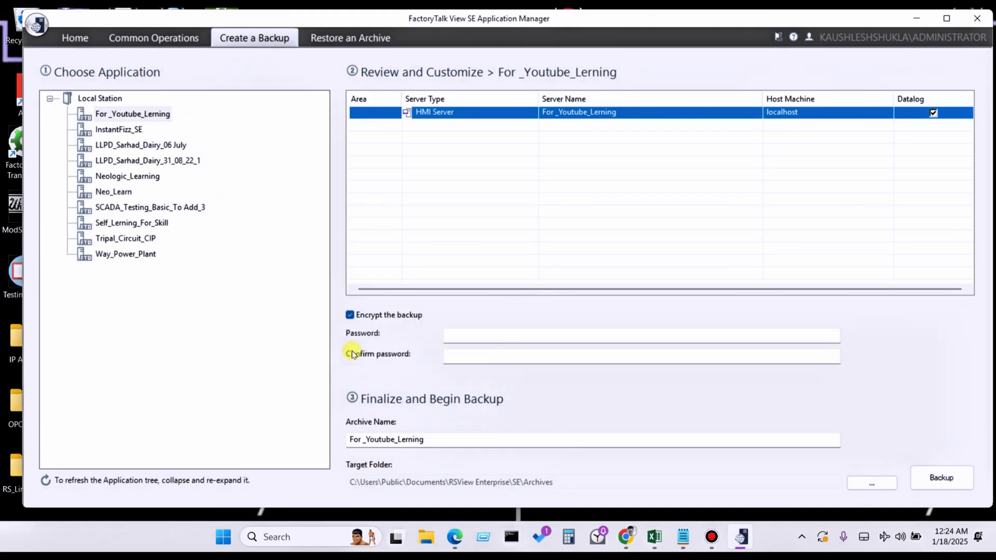
click(454, 332)
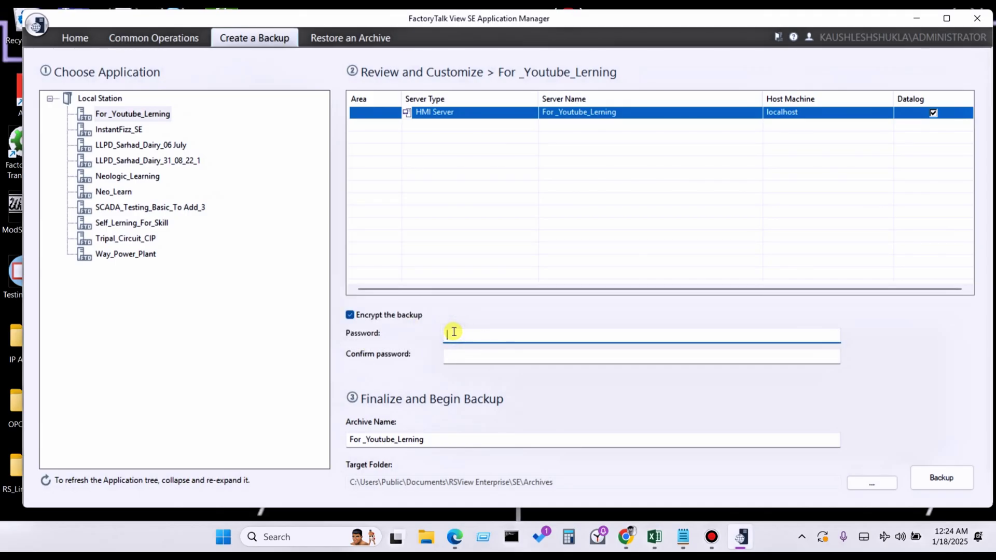
click(451, 354)
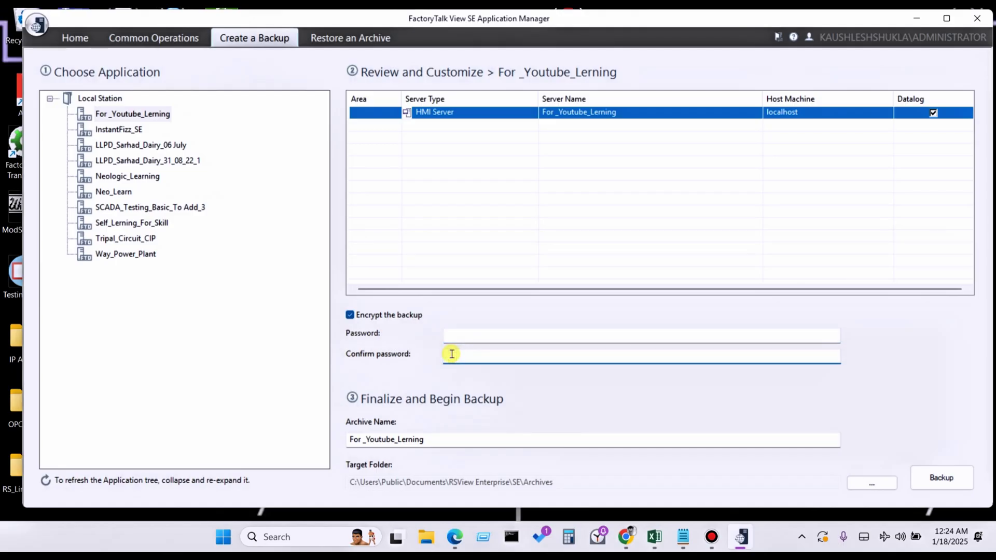
click(449, 332)
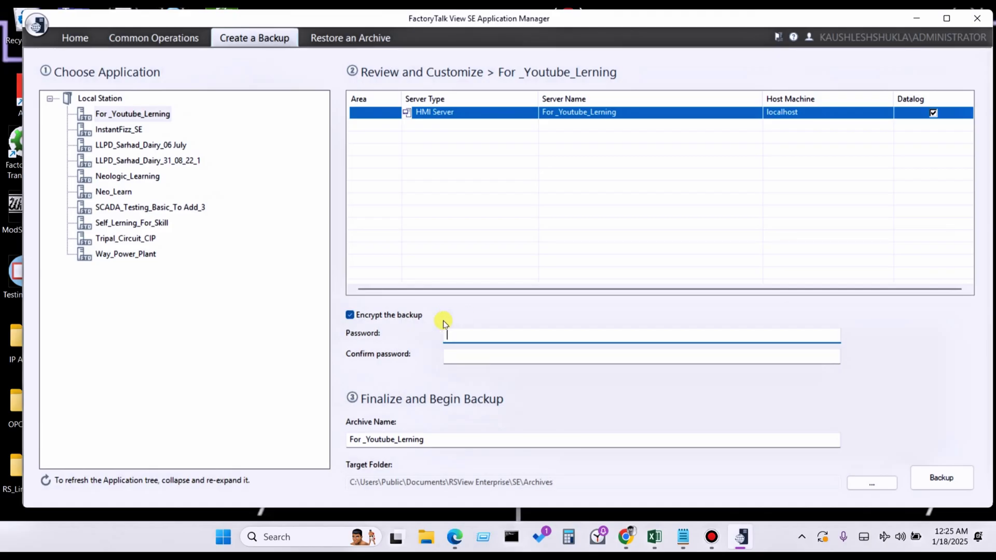
Turn encryption off and rename the archive For _Youtube_Lerning_11802025
click(350, 315)
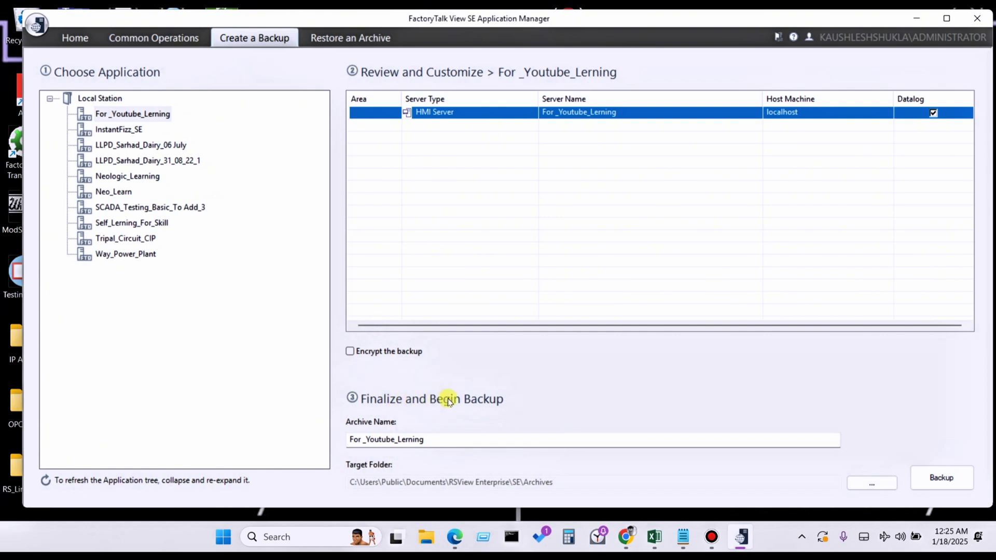
click(434, 437)
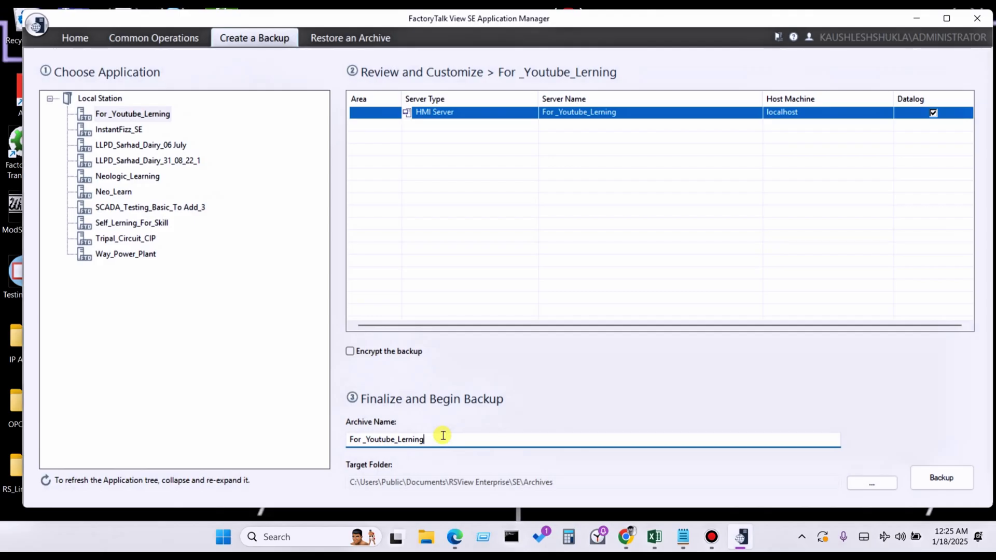
text(_11802025/)
Keep the default Archives target folder and run the backup of For _Youtube_Lerning_11802025
click(855, 486)
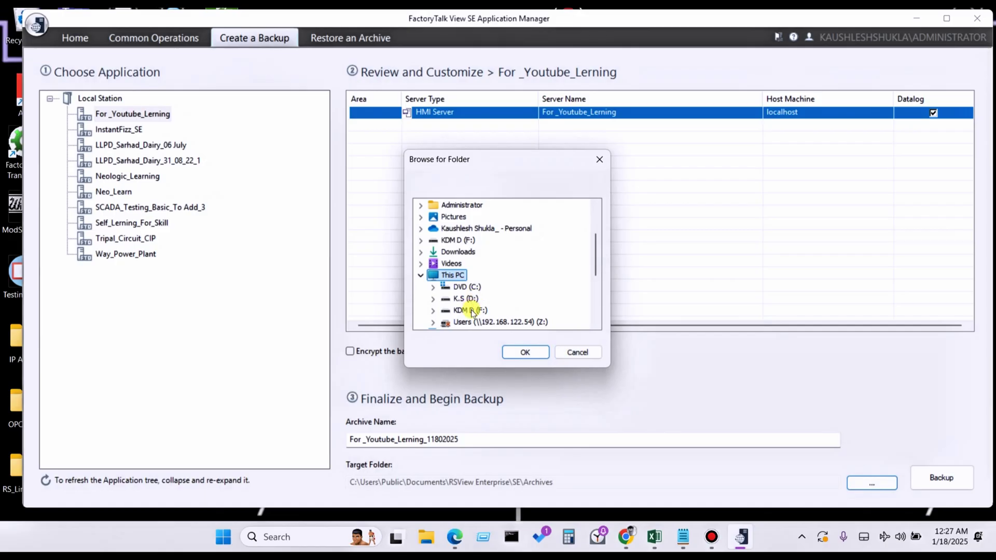
scroll(471, 309, up, 2)
click(451, 279)
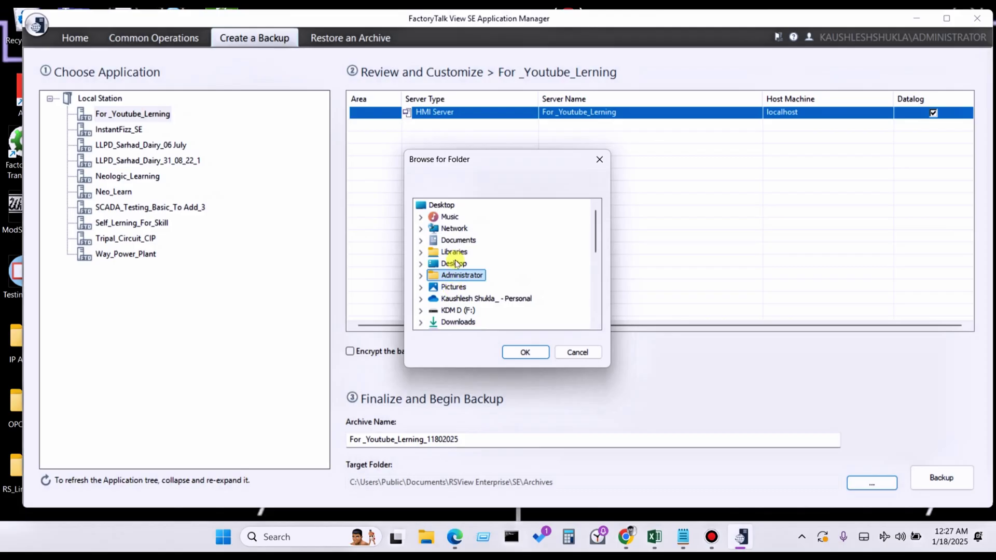
click(457, 240)
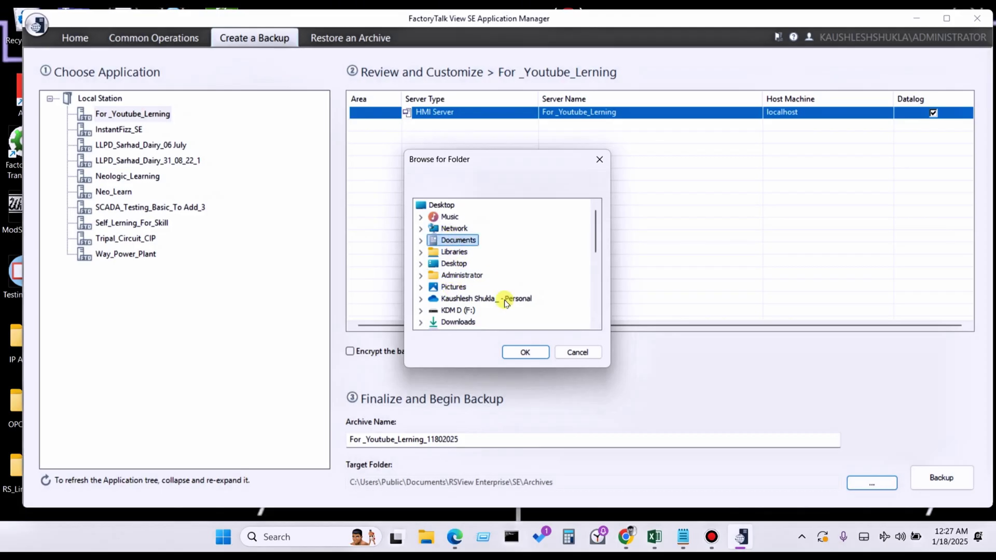
click(577, 352)
click(925, 475)
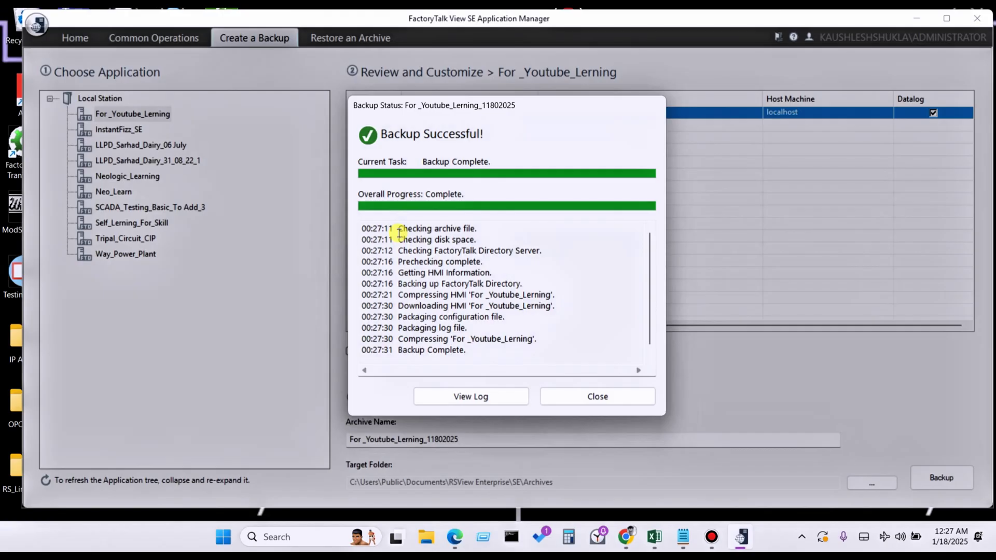
drag(397, 229, 475, 229)
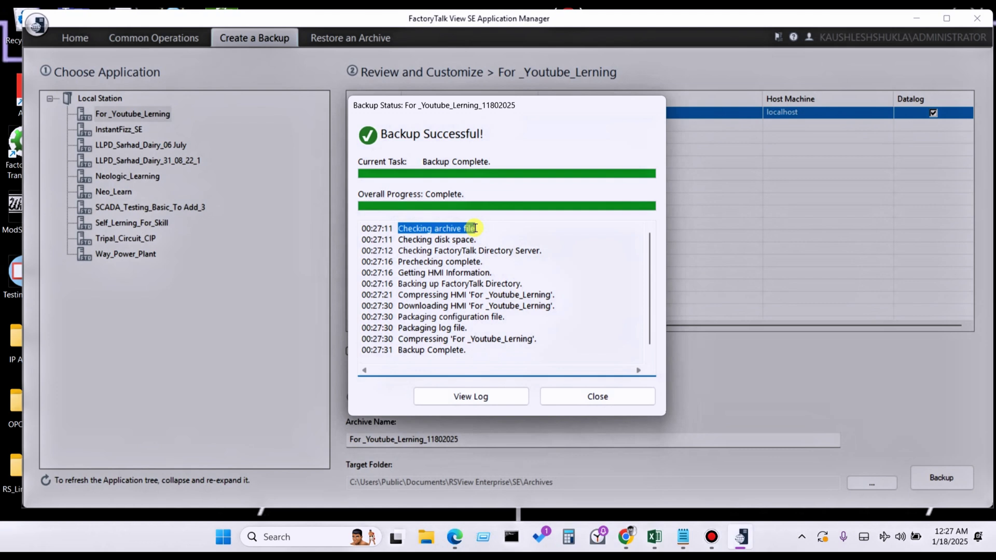
drag(398, 239, 477, 239)
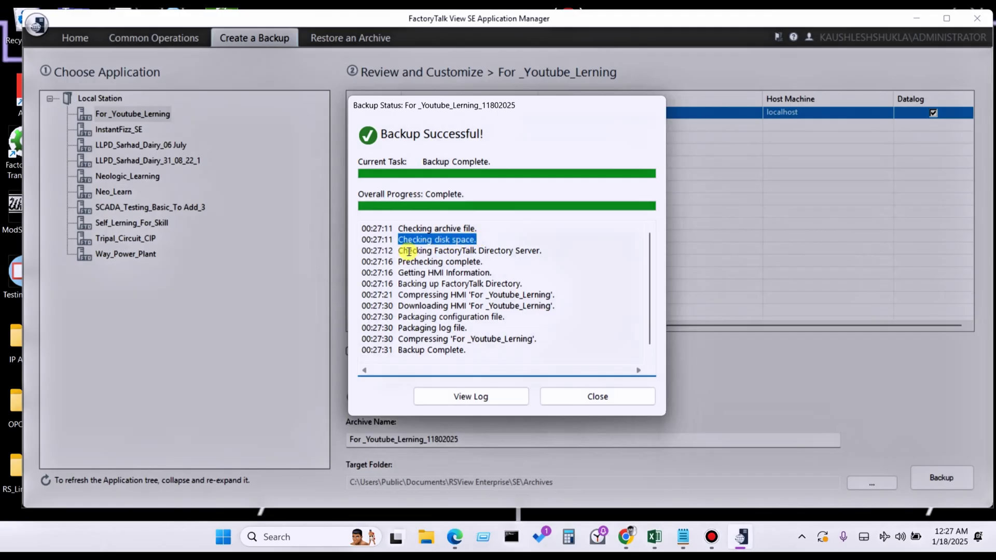
drag(403, 251, 554, 252)
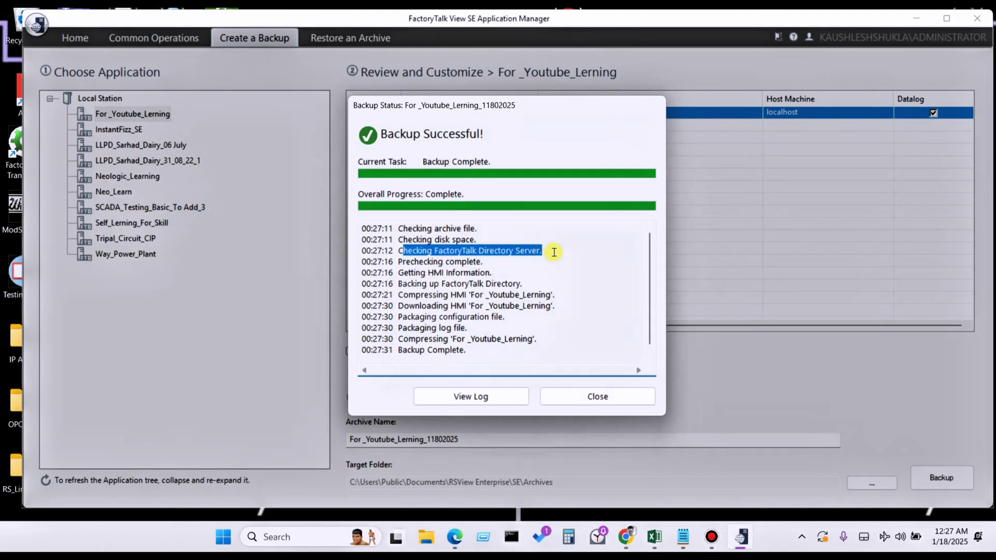
drag(398, 262, 491, 274)
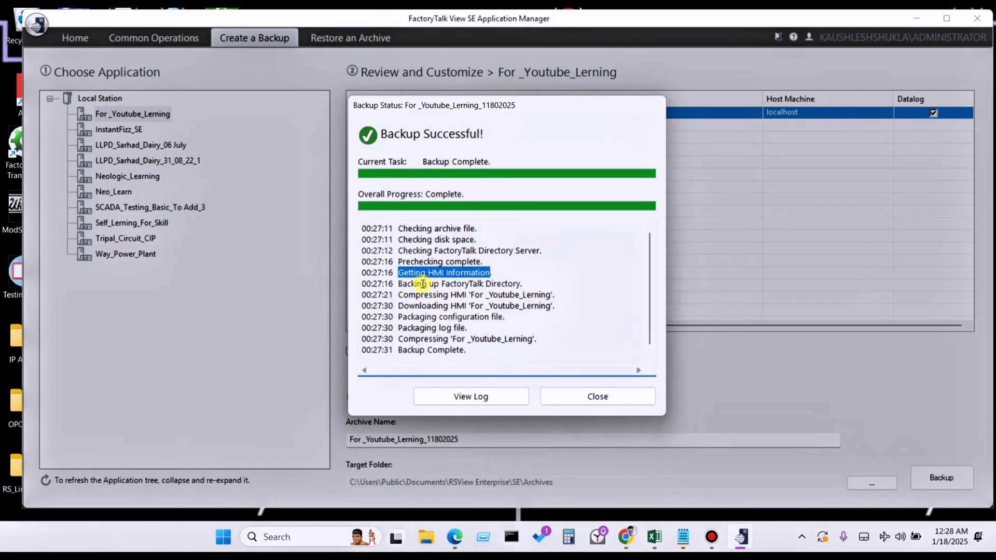
drag(400, 284, 530, 284)
drag(399, 295, 570, 293)
drag(409, 305, 548, 305)
drag(398, 317, 514, 317)
drag(403, 327, 533, 337)
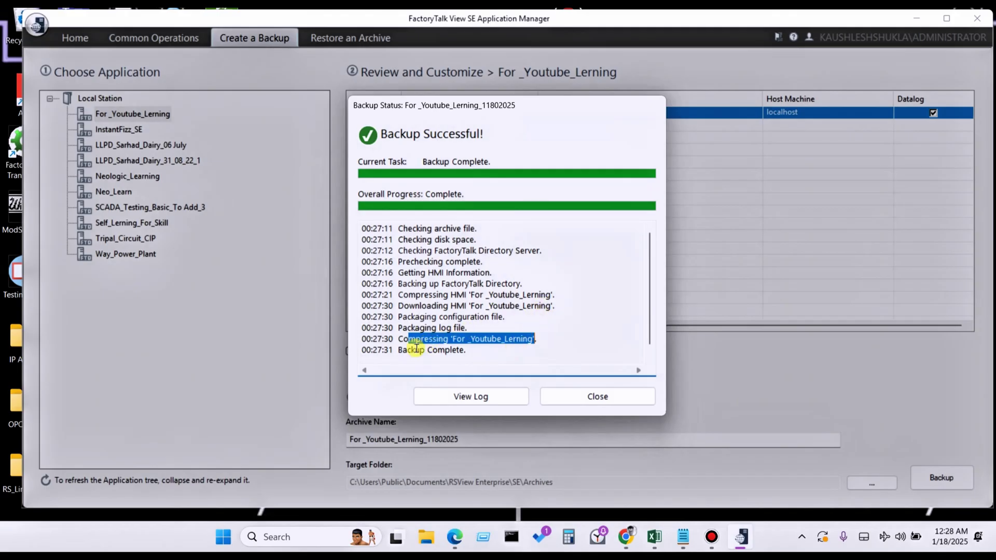
click(395, 353)
drag(394, 355, 462, 353)
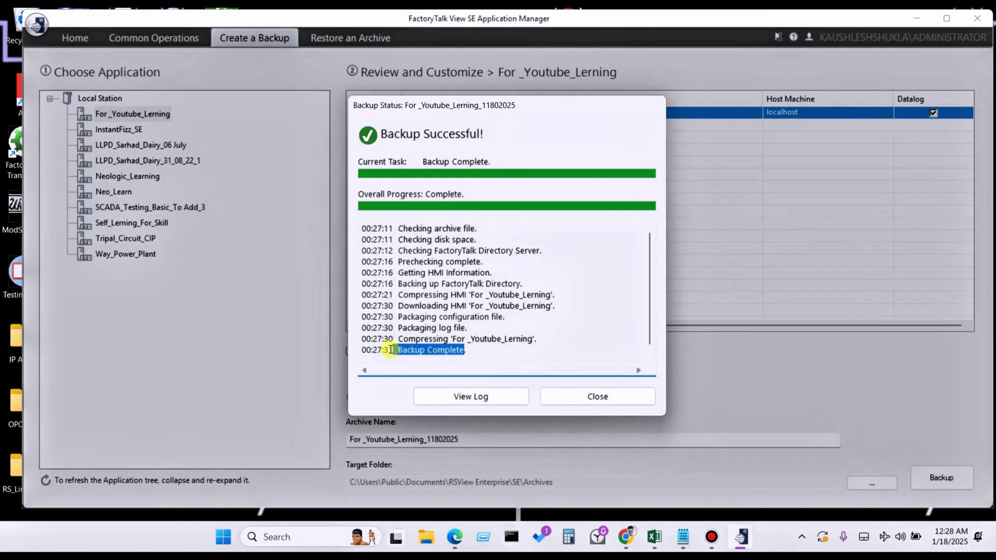
click(377, 350)
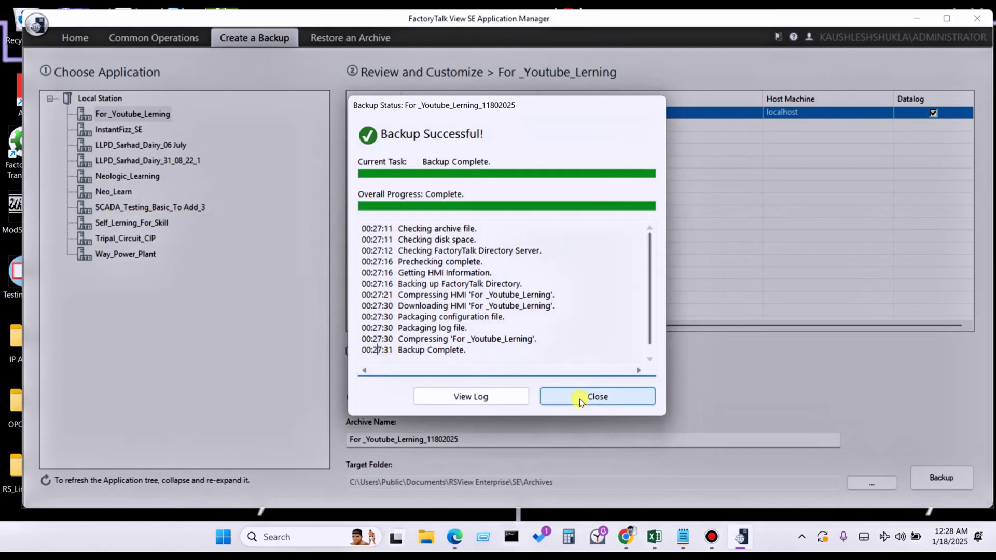
Read the full backup log in Notepad, then minimize the Notepad window
click(469, 399)
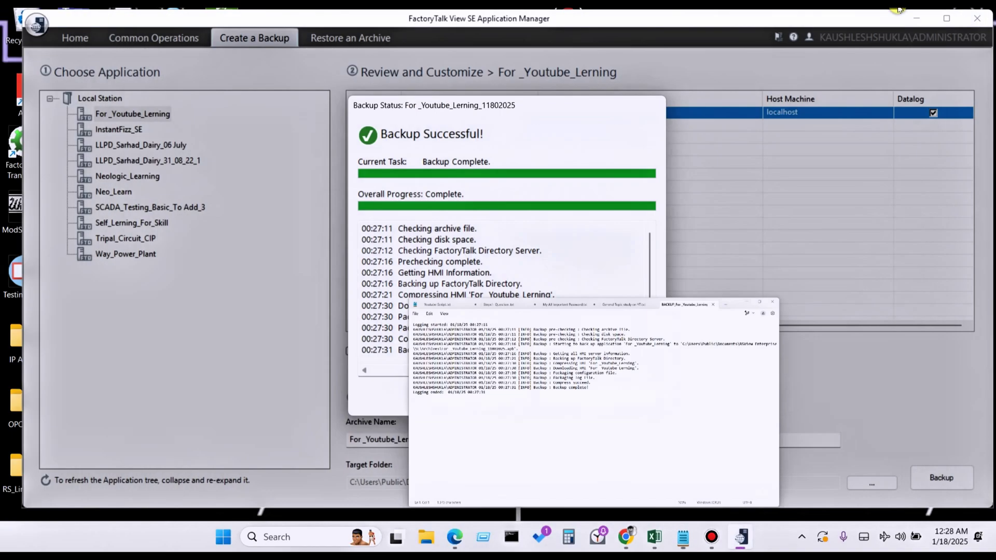
click(903, 9)
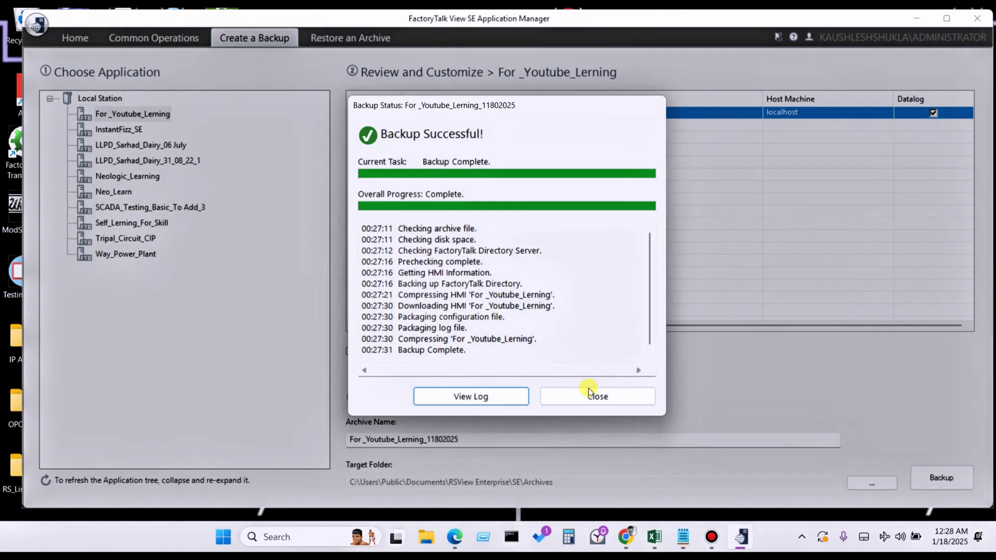
Dismiss the Backup Successful status dialog
click(591, 395)
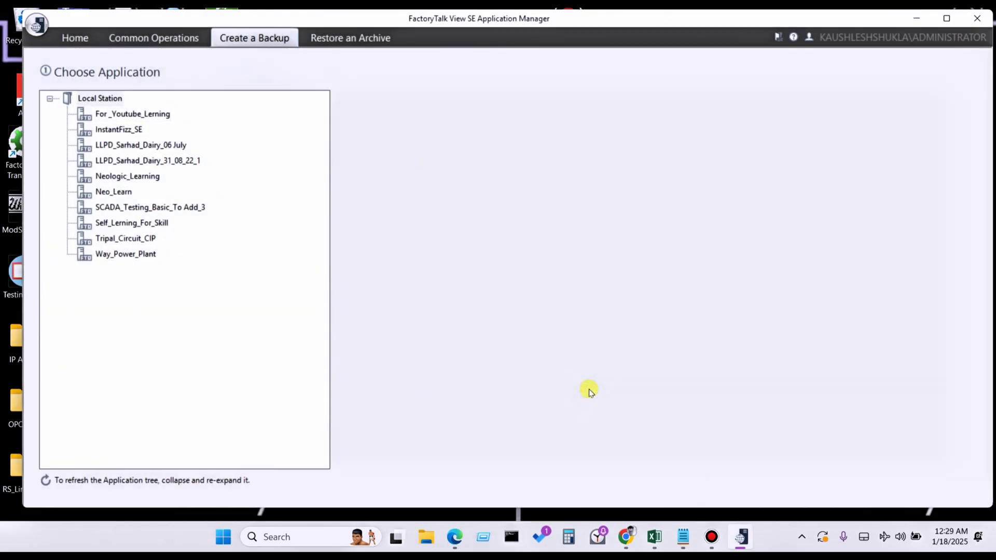